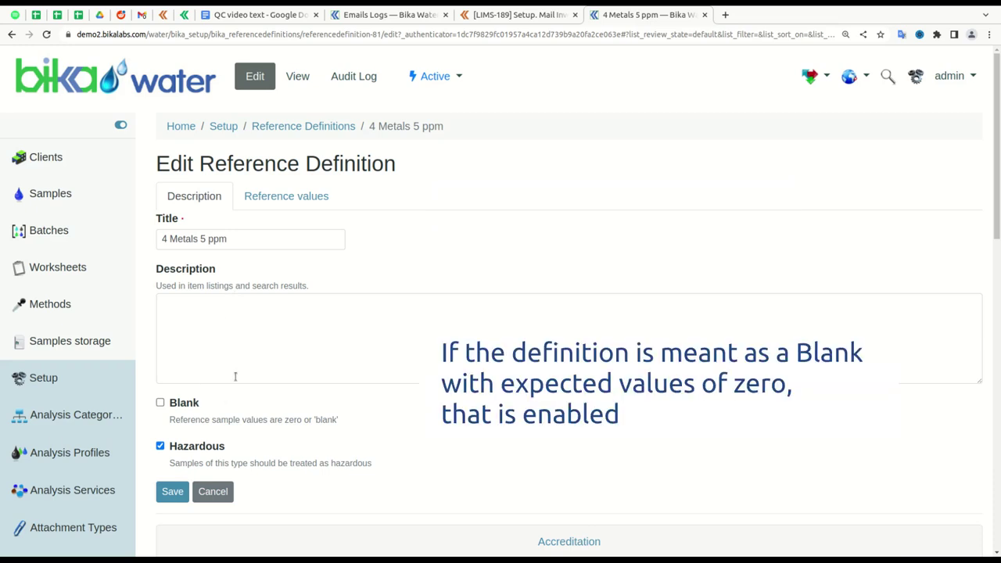
Step: Review the reference values of the 4 Metals 5 ppm reference definition, including expected results and limits, and leave without saving
left_click(289, 200)
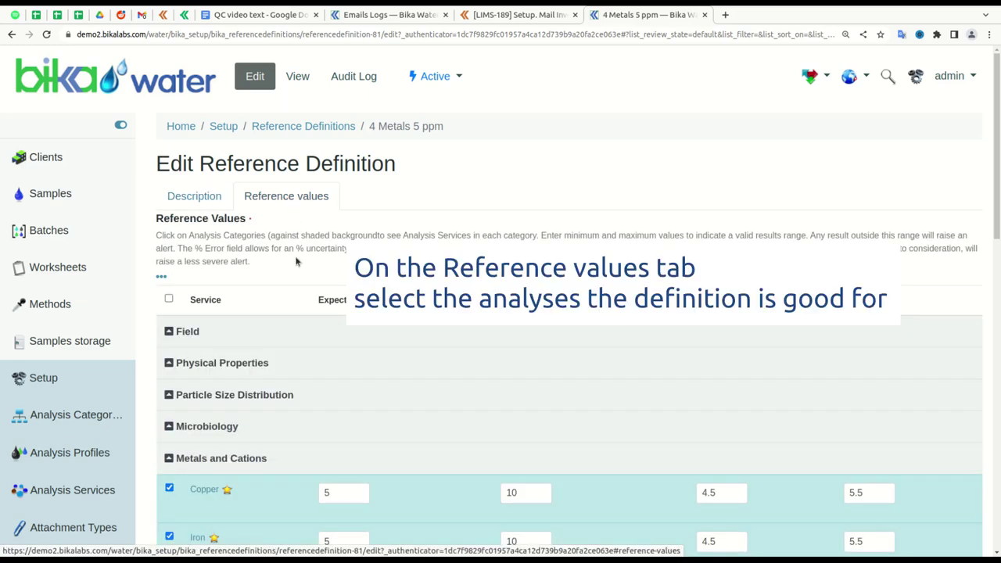
scroll(304, 312, "down", 3)
scroll(304, 312, "down", 1)
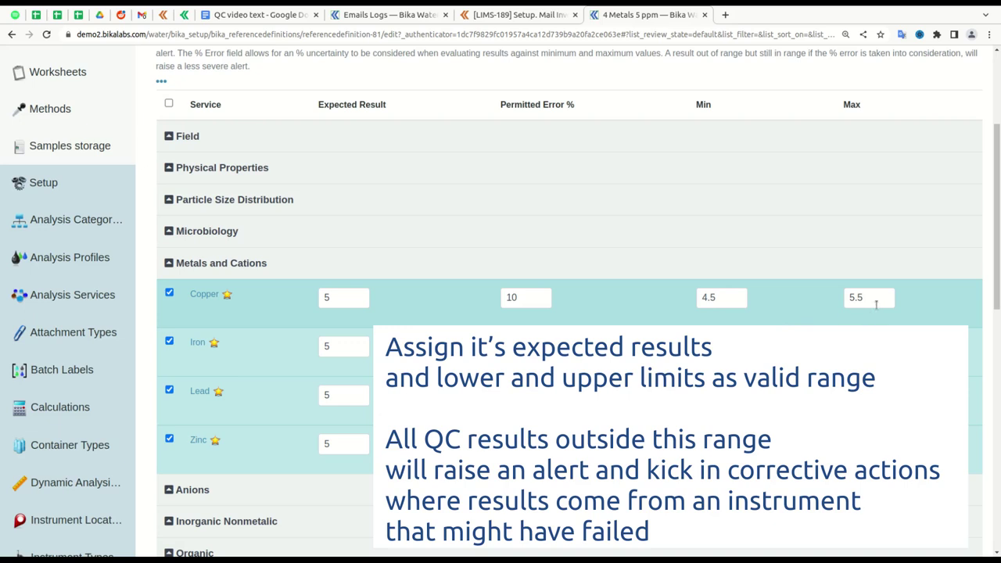
scroll(877, 305, "down", 4)
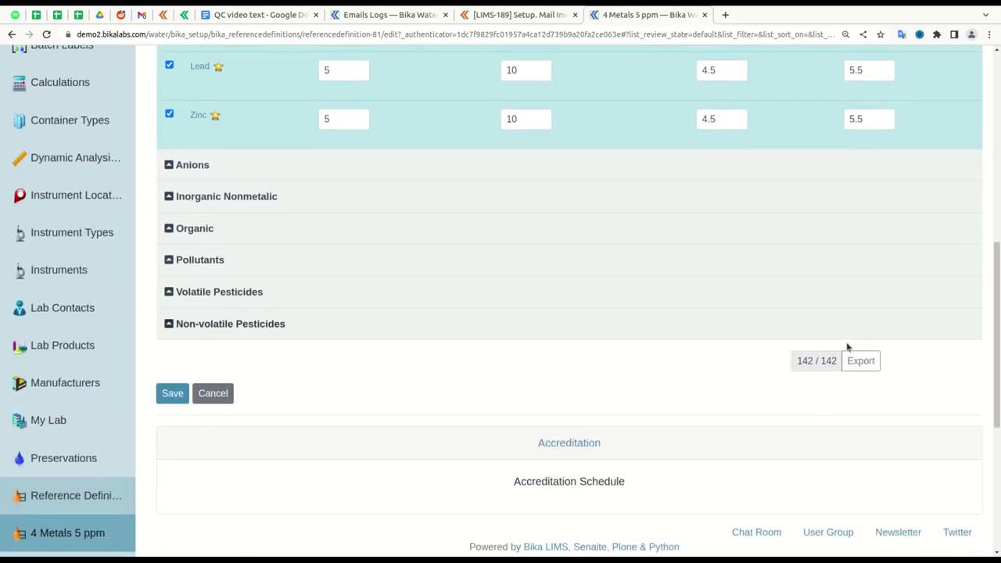
left_click(219, 399)
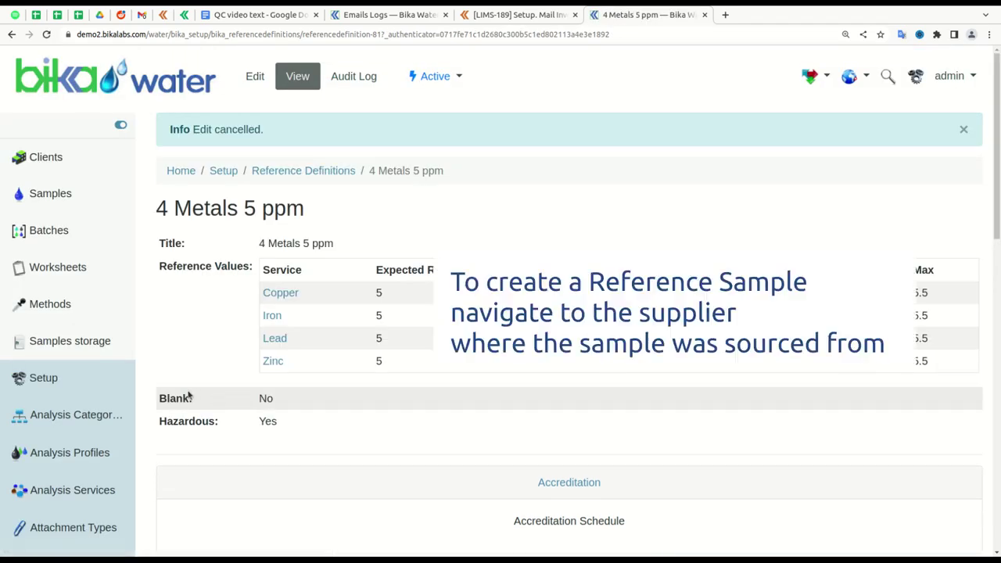
Step: Open the 4 Metals 5 ppm reference sample QC23-004 from the supplier Reference Corp
scroll(127, 396, "down", 3)
scroll(127, 396, "down", 5)
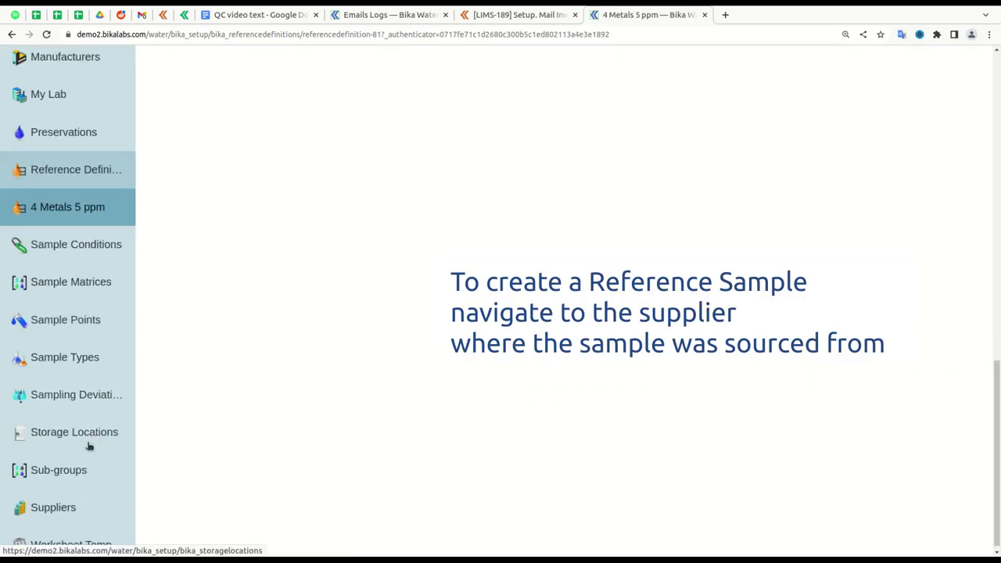
left_click(61, 508)
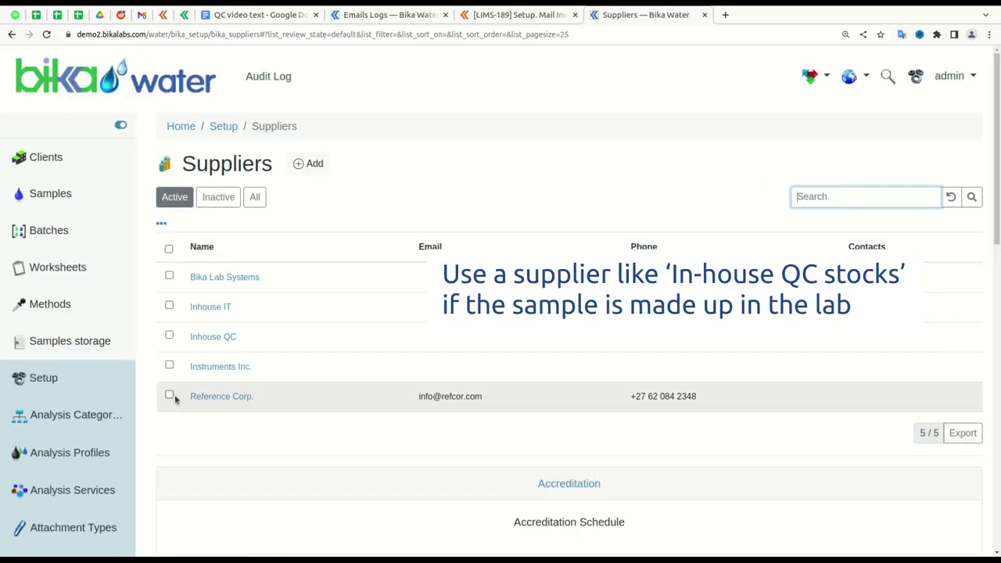
left_click(198, 397)
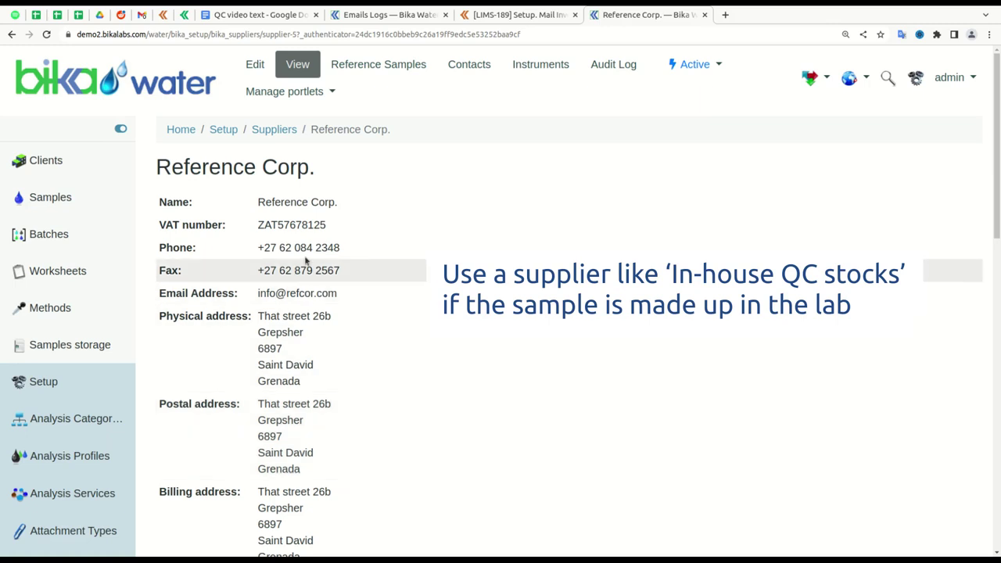
left_click(371, 69)
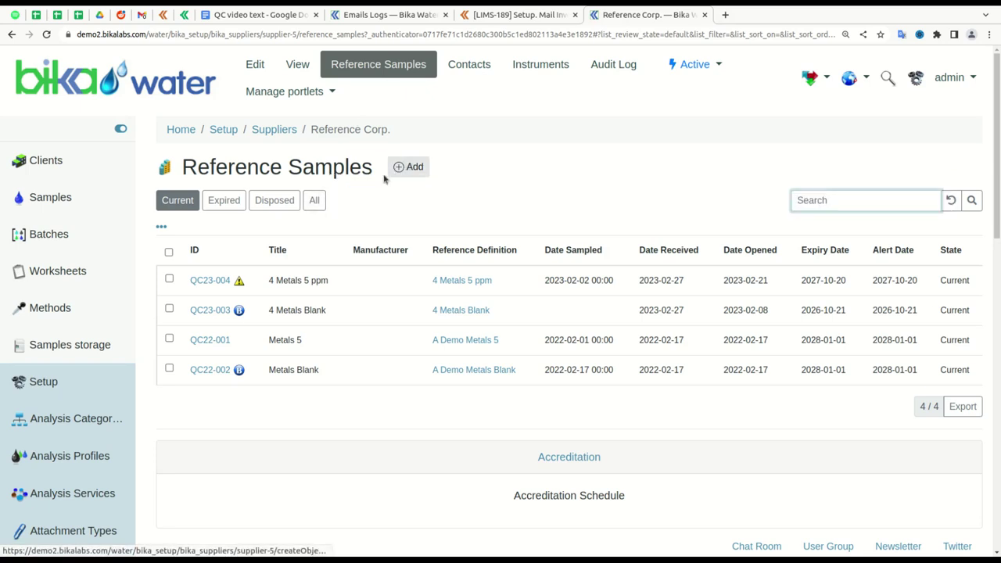
left_click(209, 282)
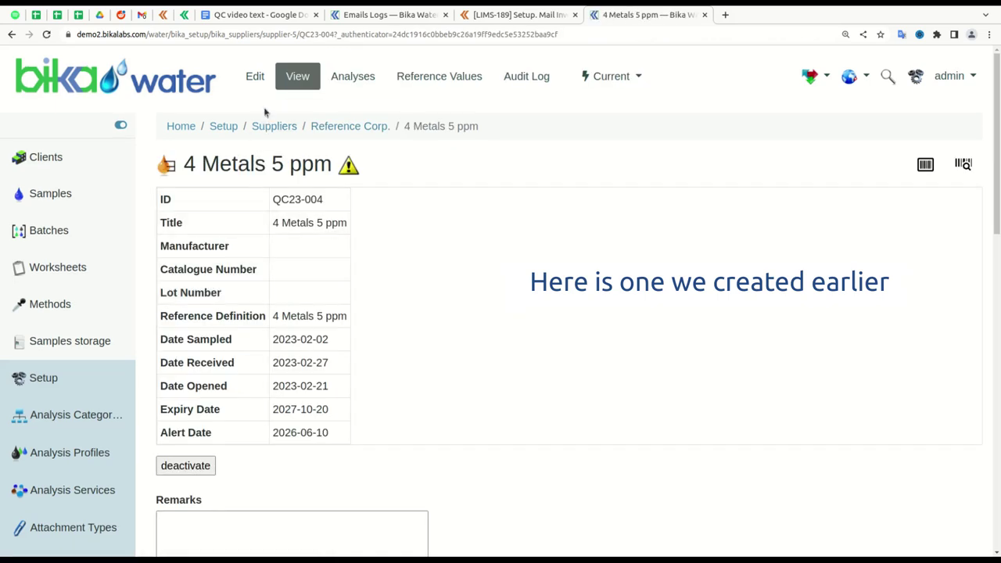
Step: Review the reference values and dates in the reference sample's edit form, and leave it without saving
left_click(256, 77)
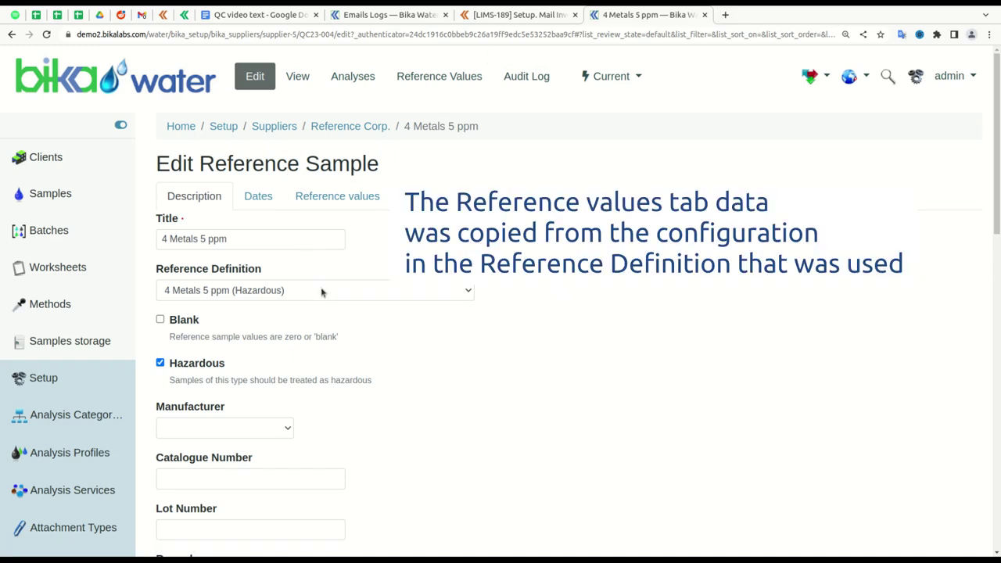
left_click(342, 197)
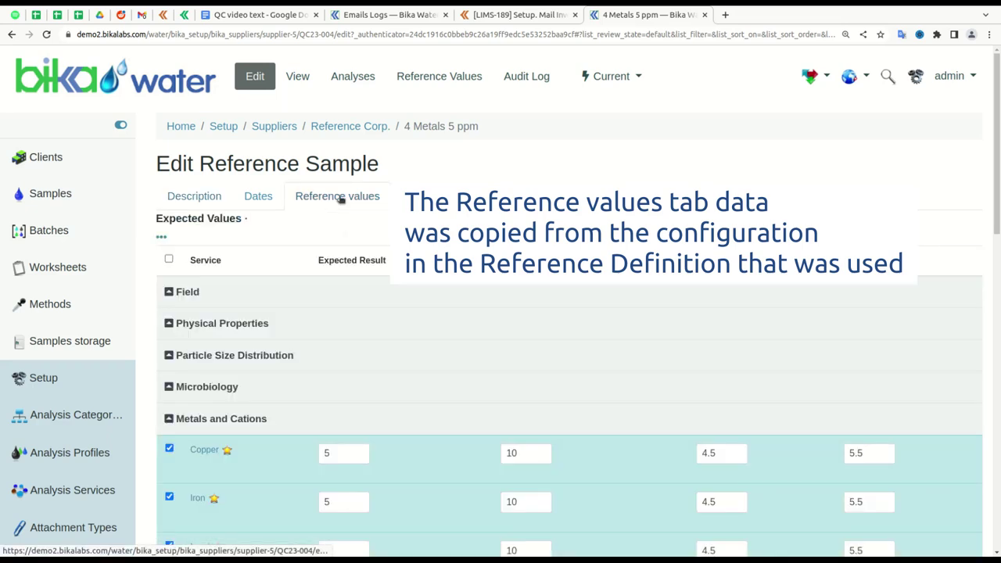
scroll(346, 258, "down", 3)
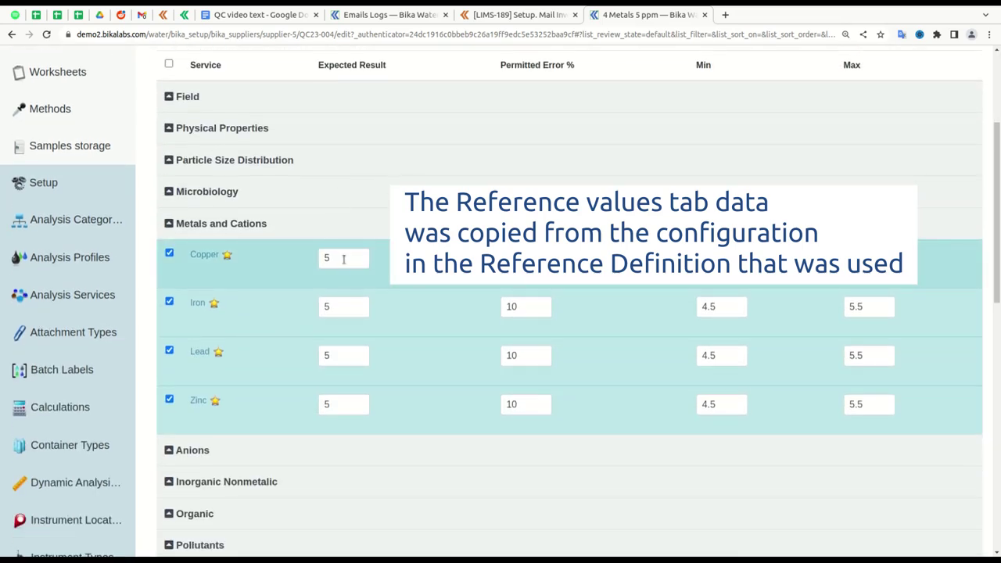
scroll(344, 259, "up", 3)
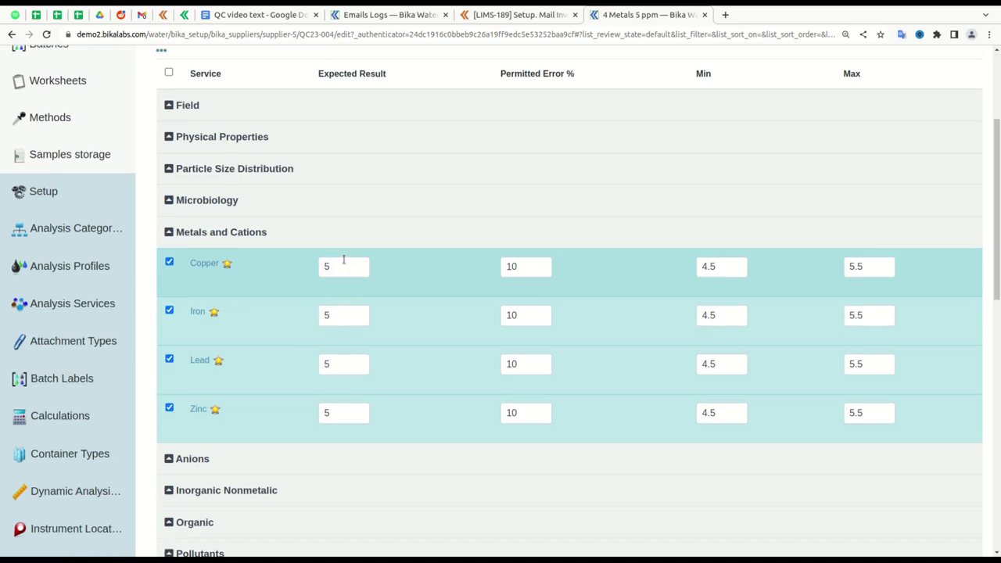
left_click(256, 203)
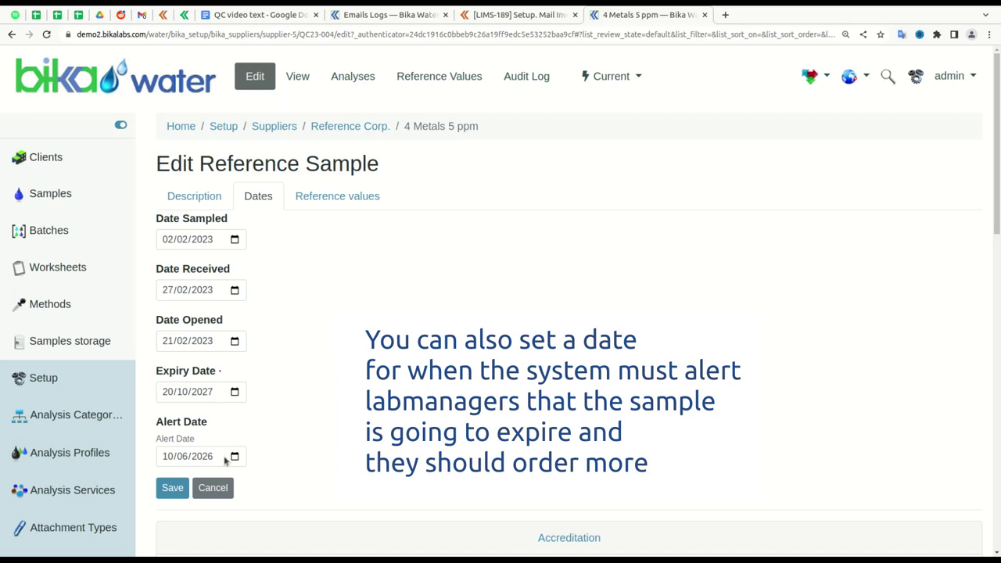
left_click(216, 488)
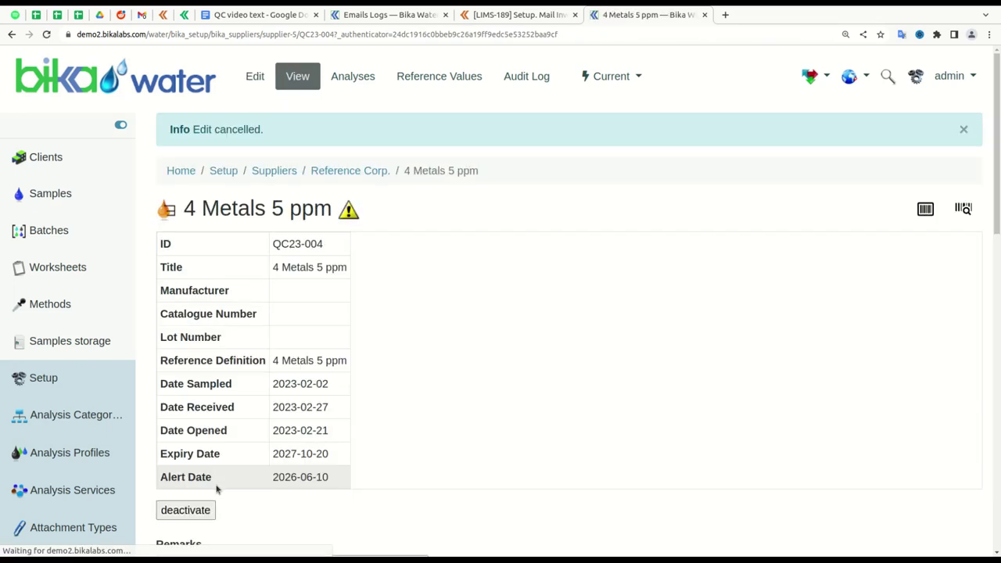
Step: Open worksheet WS23-026 and examine its blank, control and routine sample positions
left_click(82, 273)
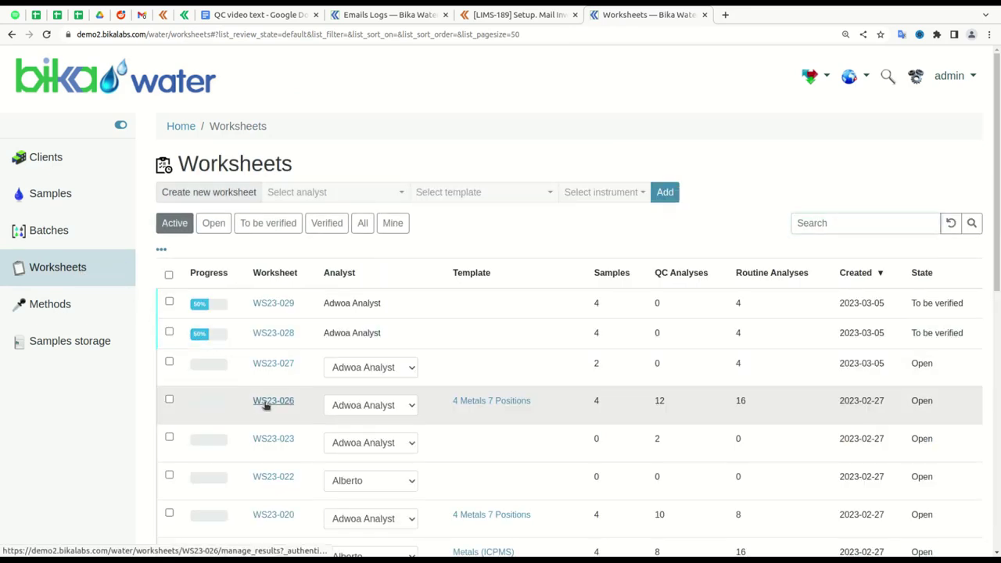
left_click(261, 402)
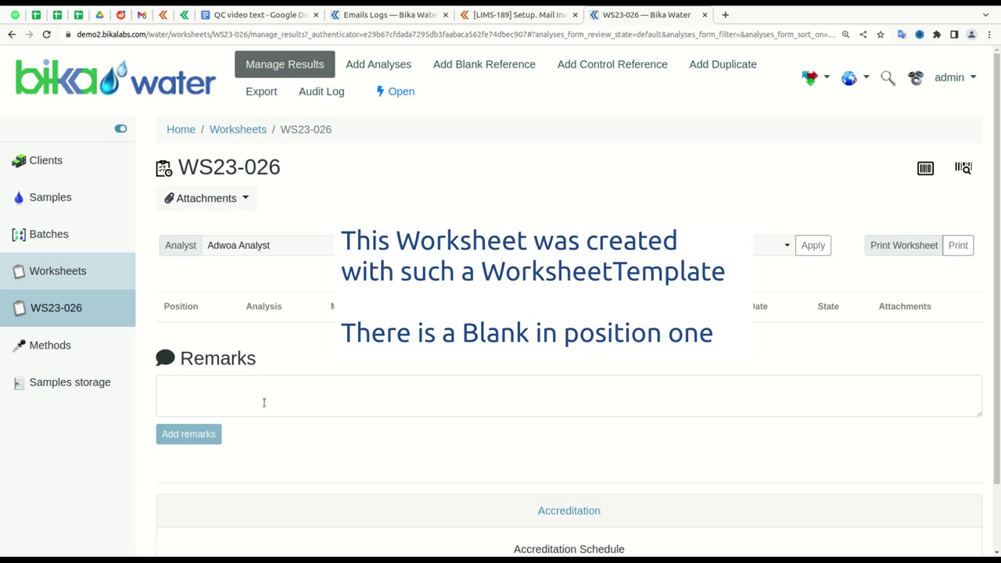
scroll(266, 407, "down", 3)
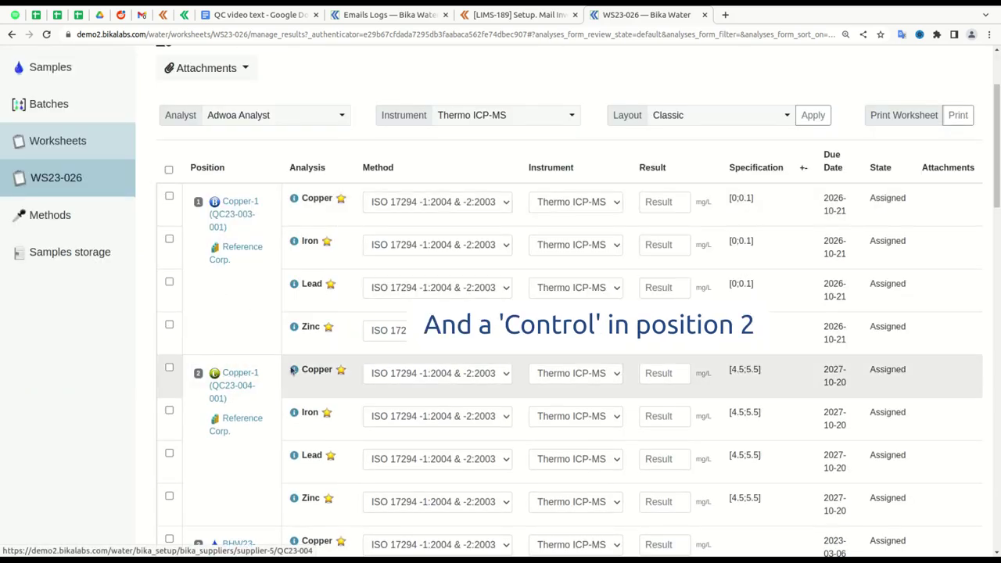
scroll(335, 379, "down", 5)
scroll(335, 379, "down", 7)
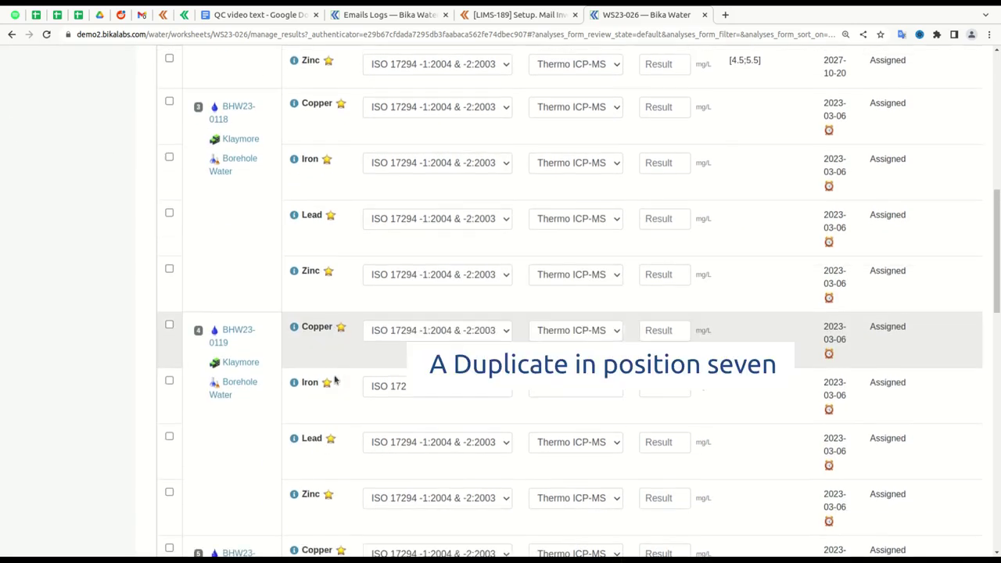
scroll(335, 379, "down", 1)
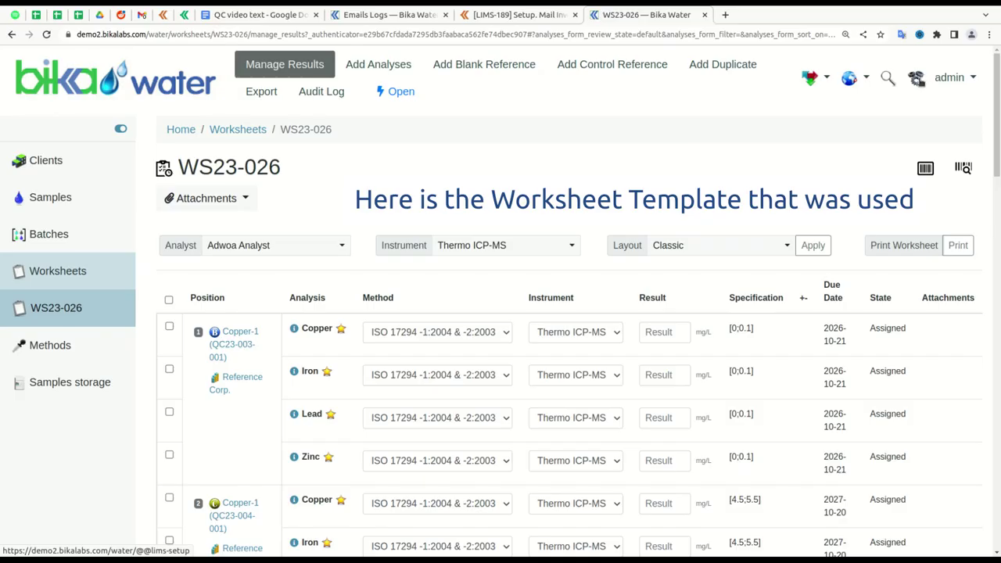
Step: Open the 4 Metals 7 Positions worksheet template for editing from the LIMS setup
left_click(920, 78)
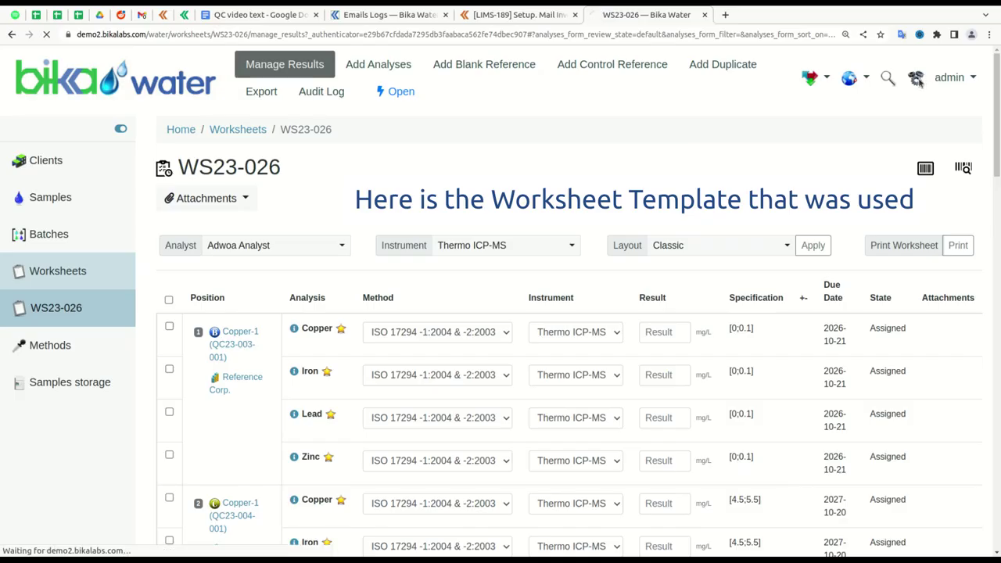
scroll(889, 128, "down", 5)
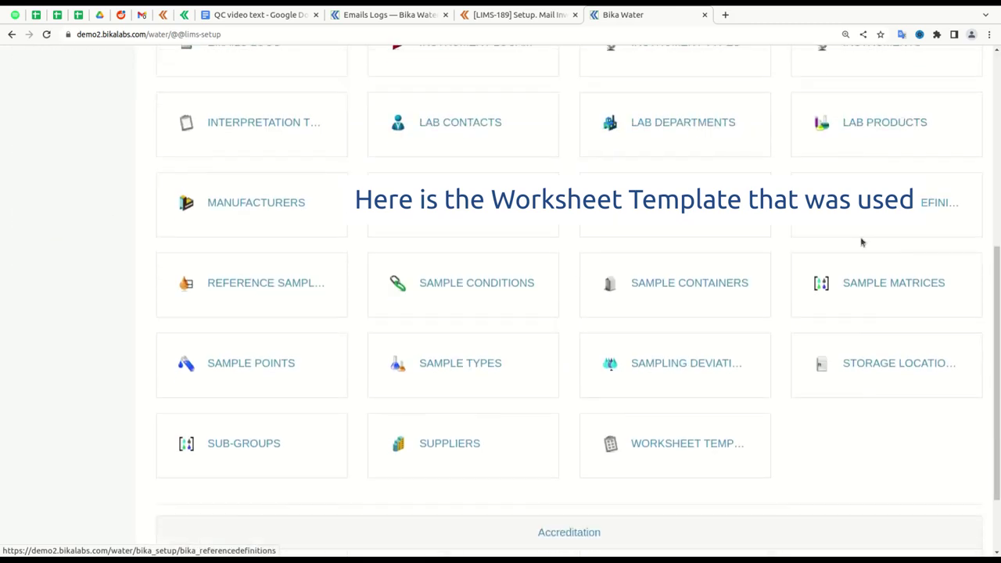
left_click(708, 442)
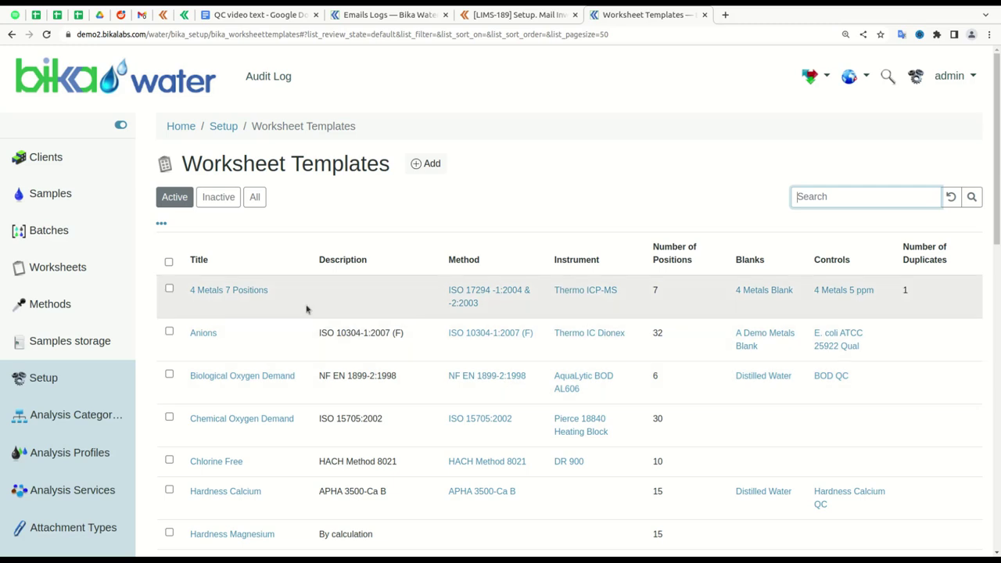
left_click(249, 294)
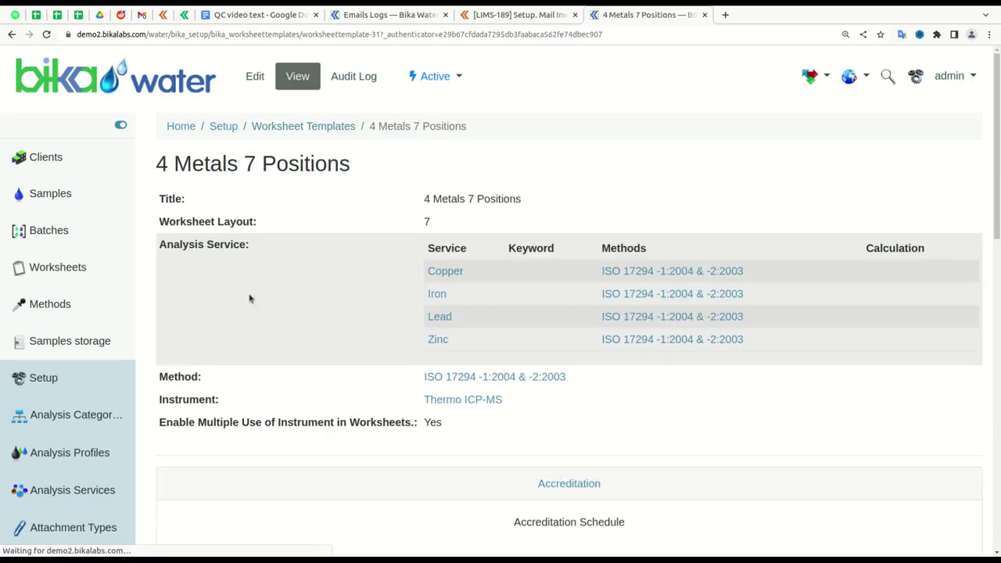
left_click(263, 81)
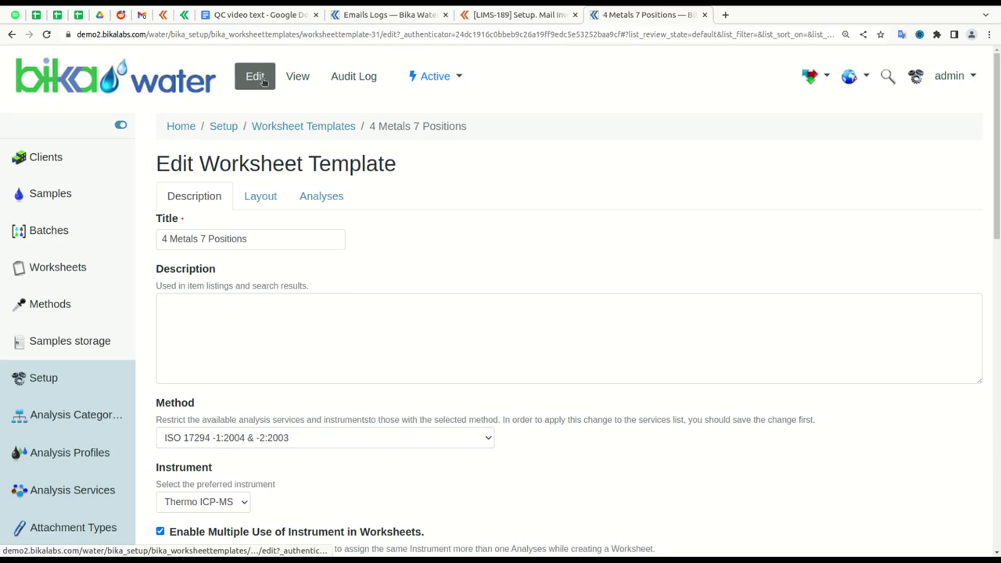
Step: Review the worksheet template's position layout and included analyses, and leave it without saving
left_click(261, 199)
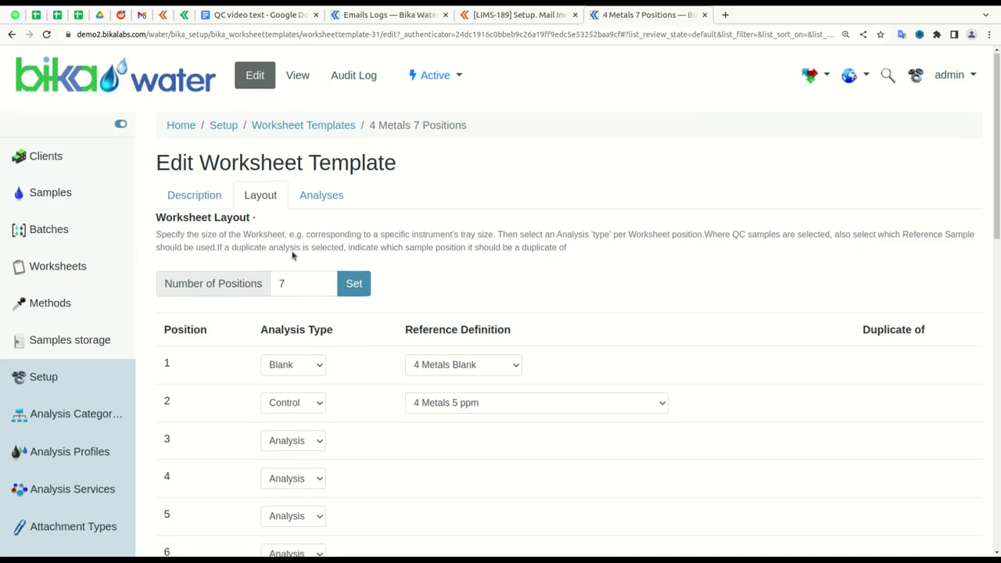
scroll(293, 254, "down", 3)
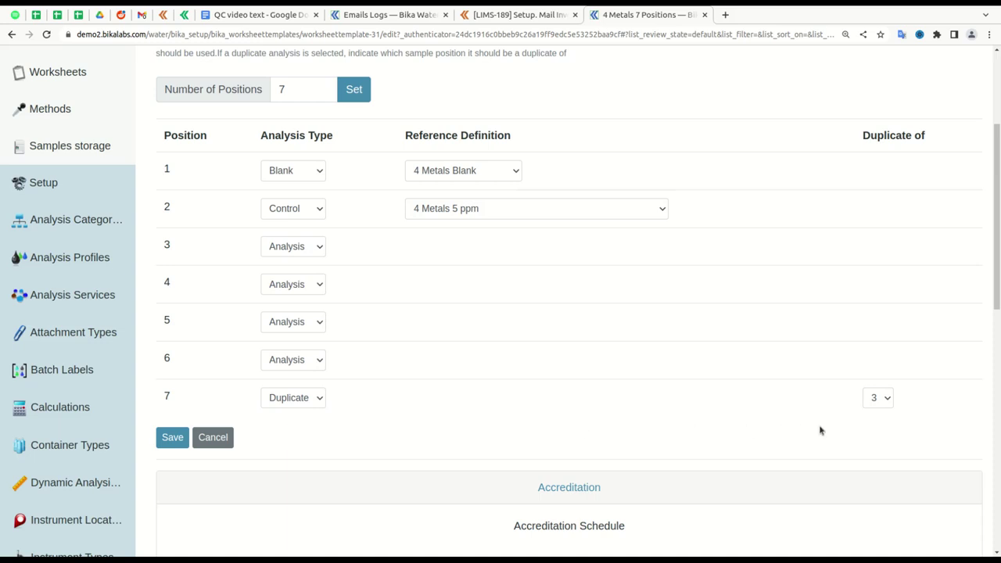
scroll(882, 415, "up", 3)
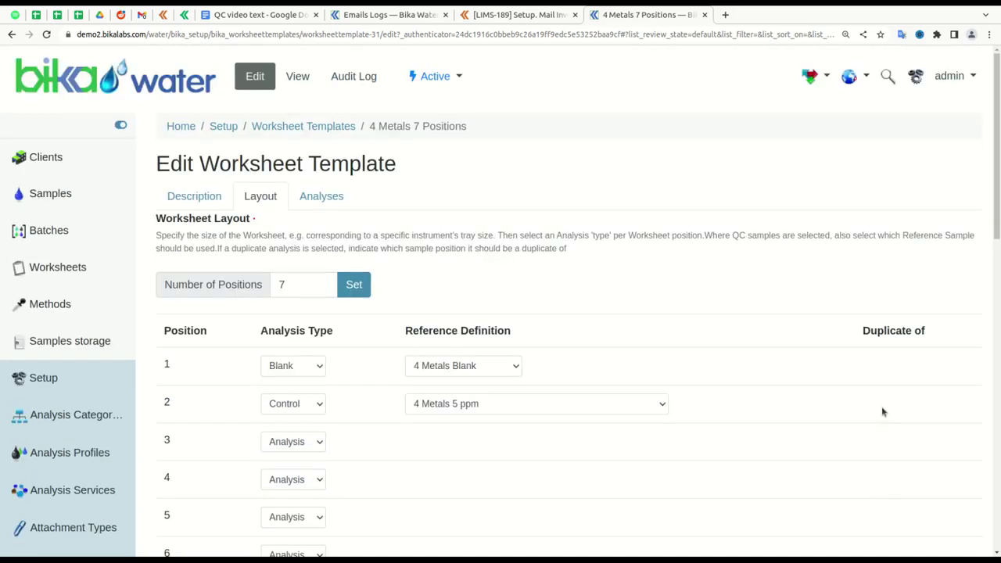
left_click(329, 194)
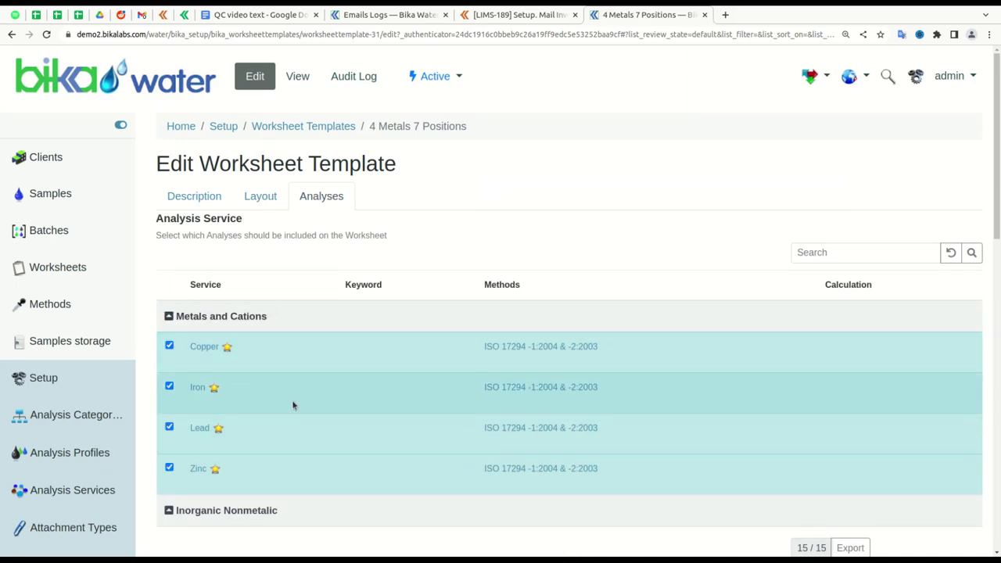
scroll(292, 400, "down", 2)
scroll(294, 405, "down", 3)
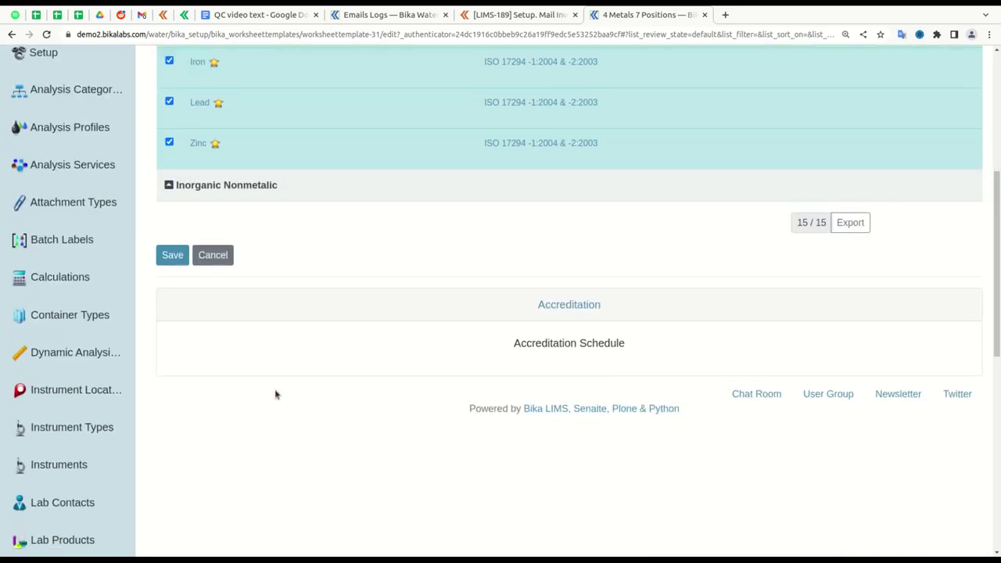
left_click(218, 263)
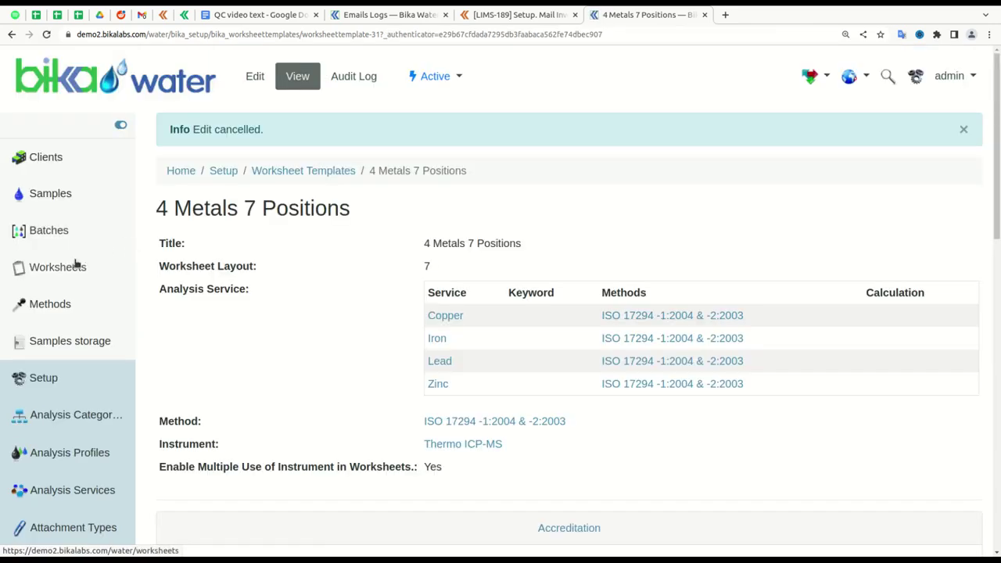
Step: Open worksheet WS23-026 and add the Metals Blank reference in a new position, covering the Aluminium and Copper analyses
left_click(72, 265)
left_click(272, 401)
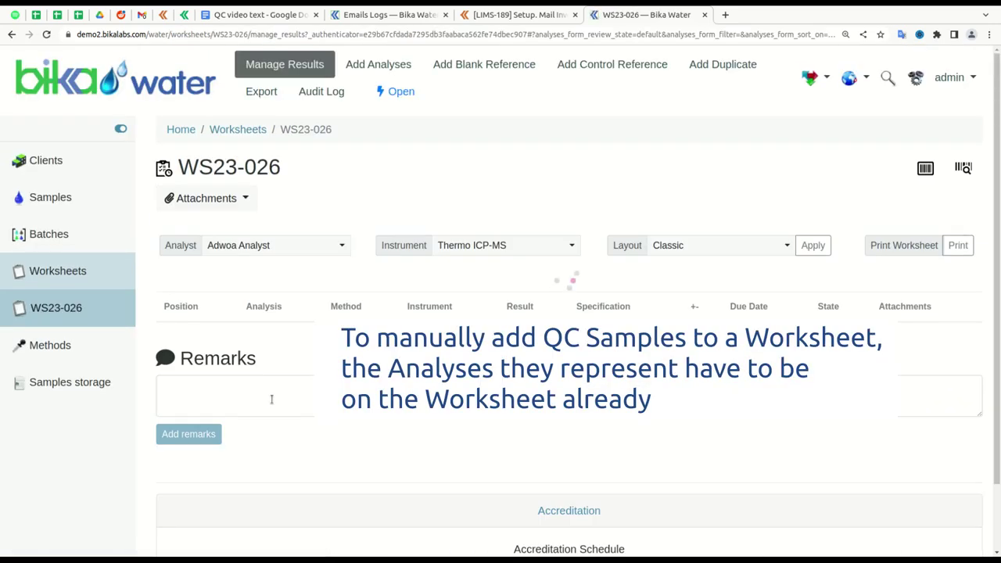
left_click(478, 66)
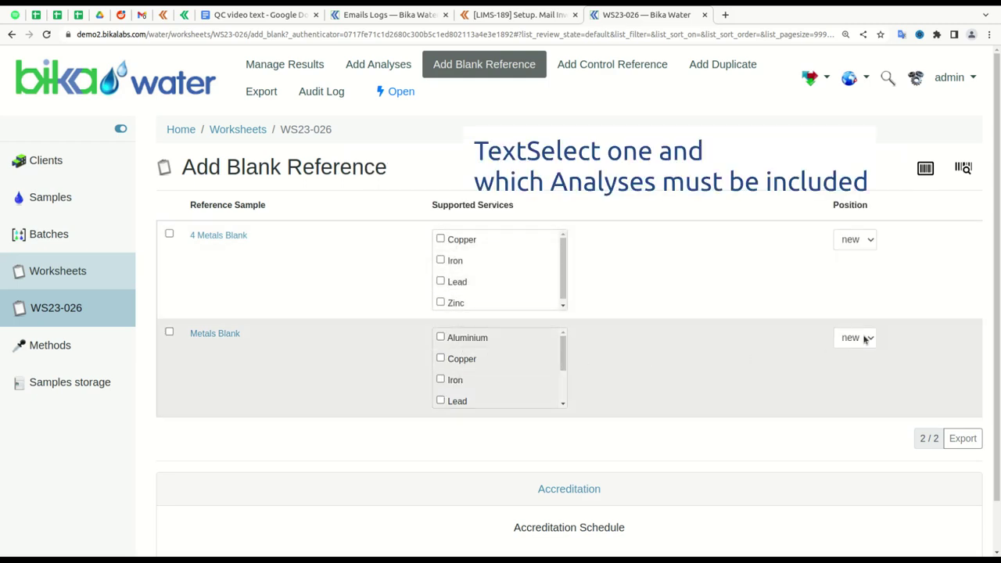
left_click(170, 332)
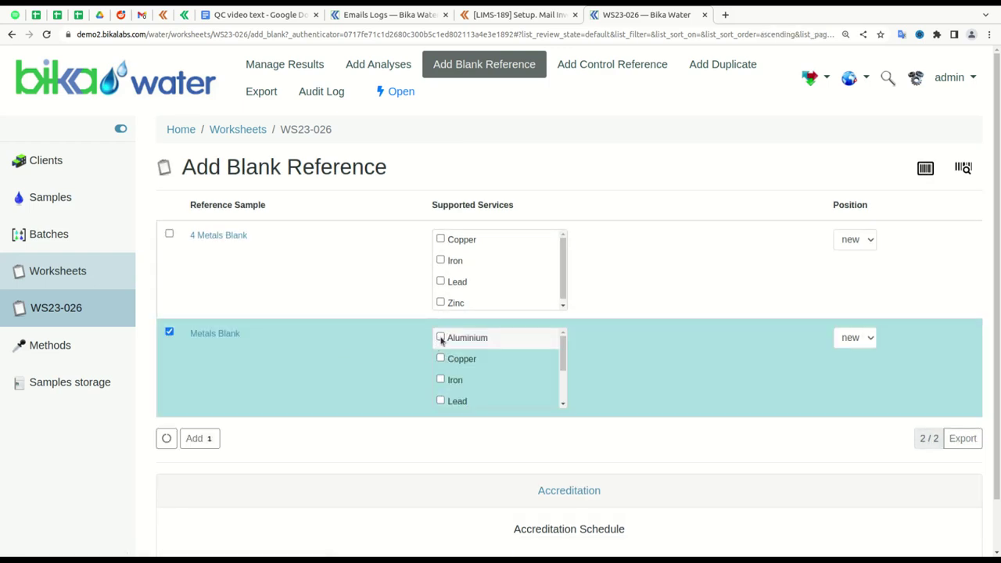
left_click(440, 337)
left_click(440, 358)
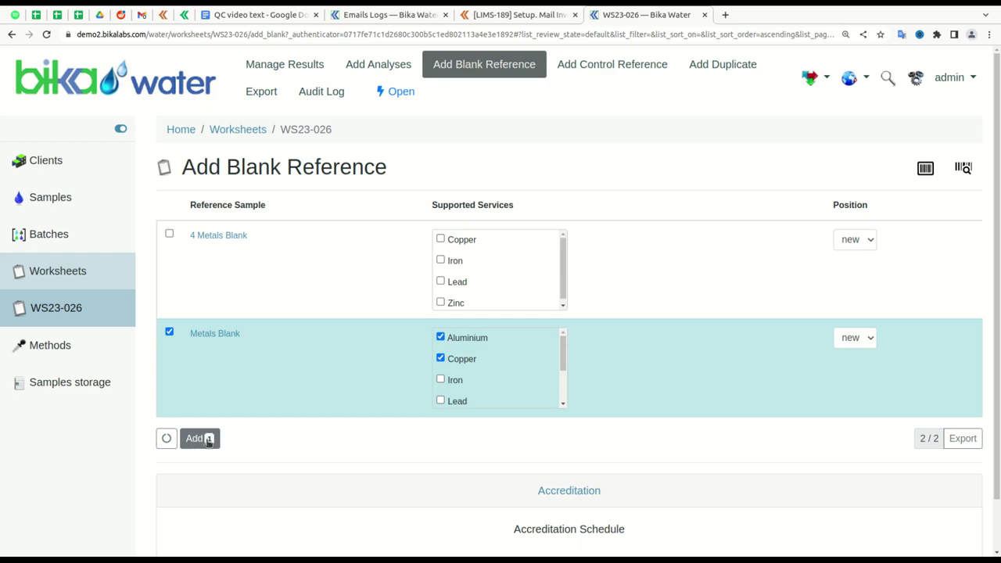
left_click(200, 439)
Step: View the control references available for the worksheet, and add a duplicate of the routine sample in position 4, BHW23-0119
left_click(584, 69)
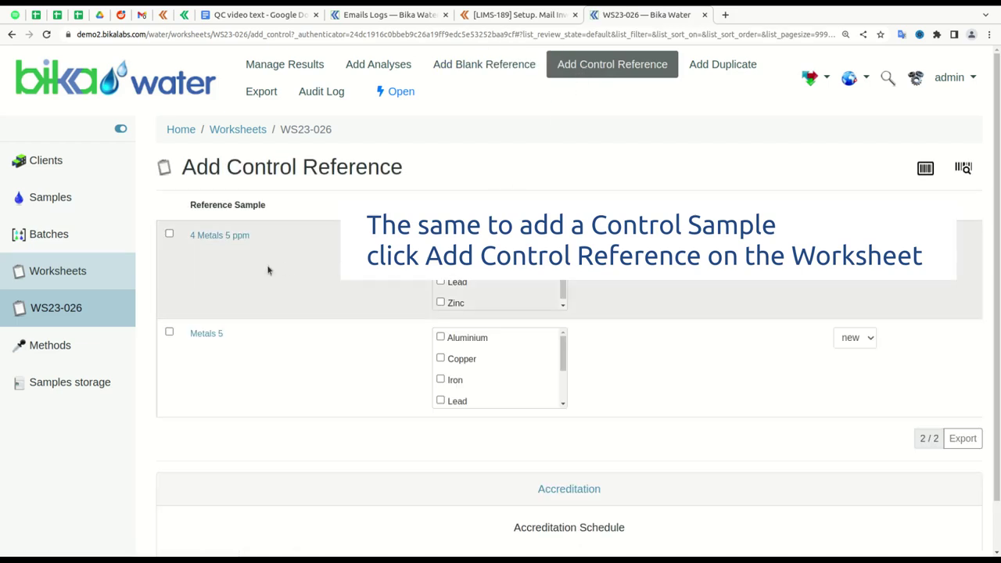
left_click(699, 66)
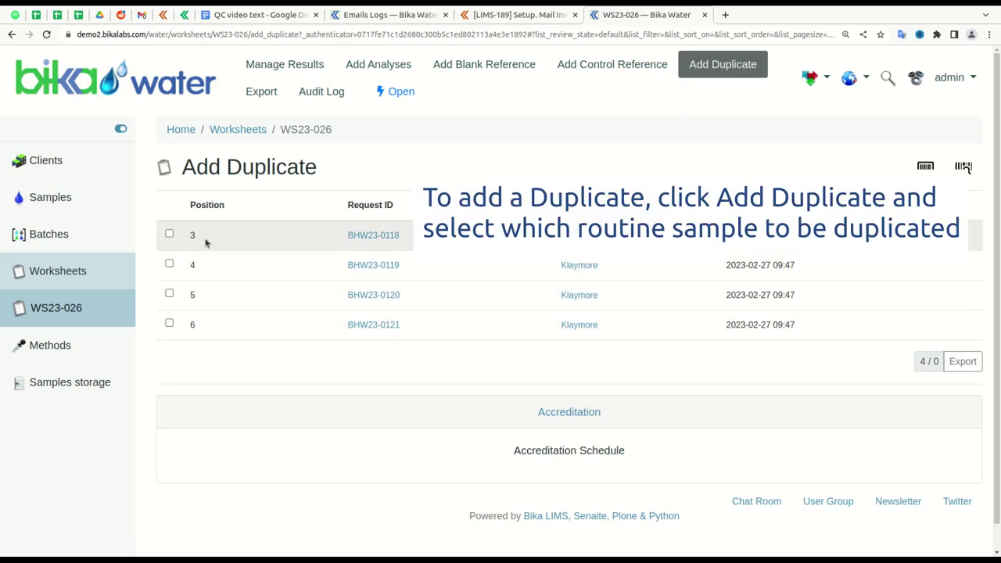
left_click(169, 265)
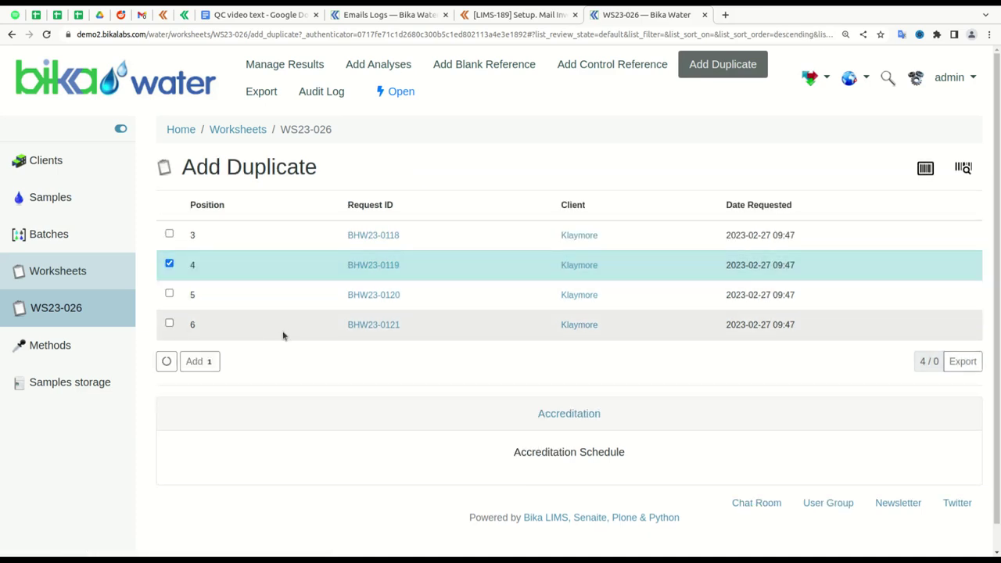
left_click(199, 361)
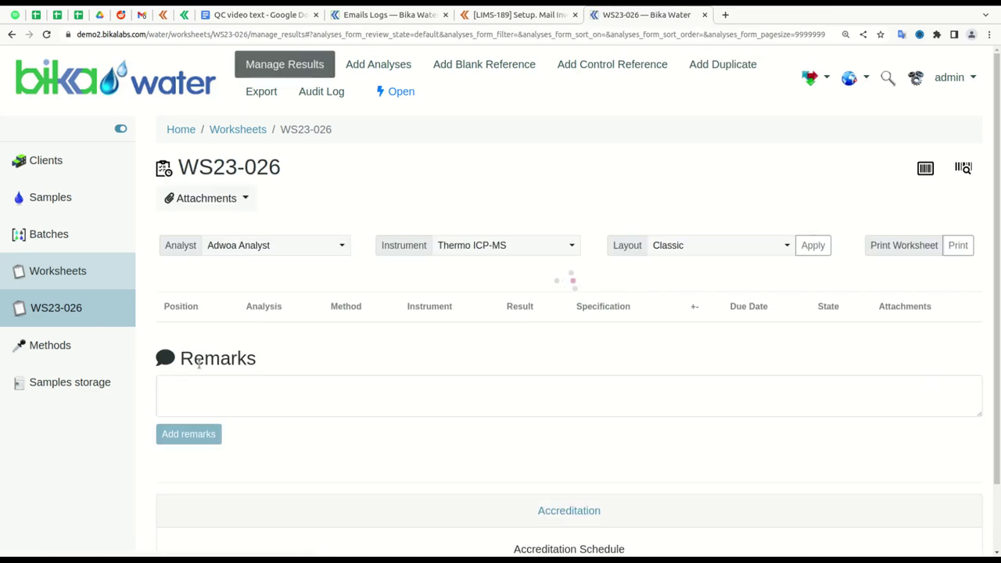
Step: Review the positions on worksheet WS23-026 and open the control reference sample QC23-004 from position 2
scroll(210, 361, "down", 10)
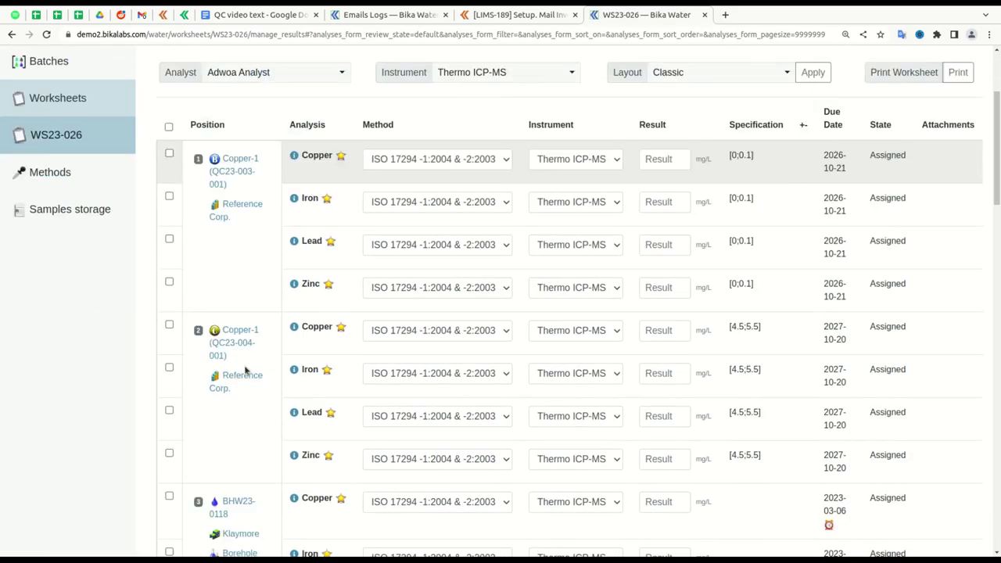
scroll(251, 383, "down", 8)
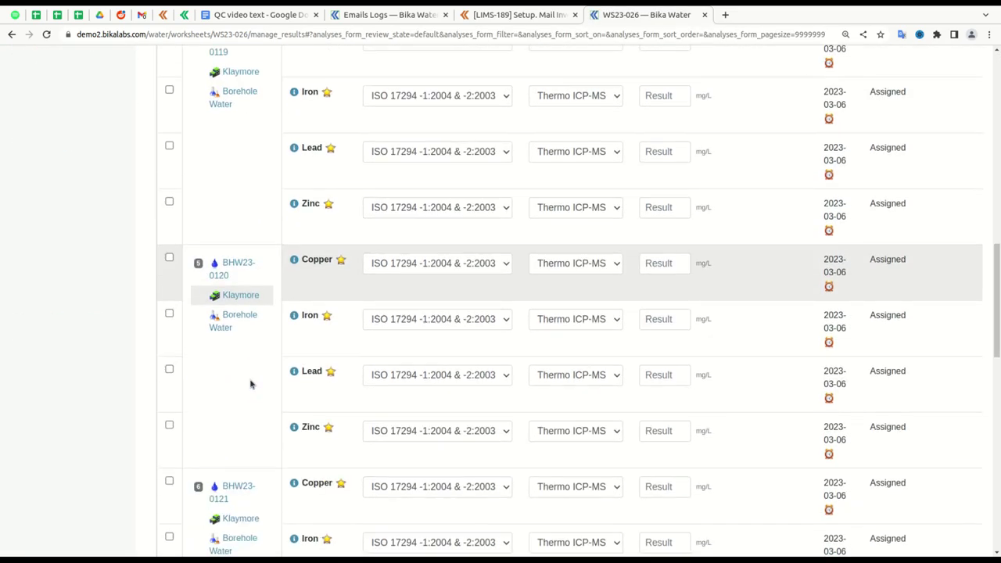
scroll(252, 389, "down", 2)
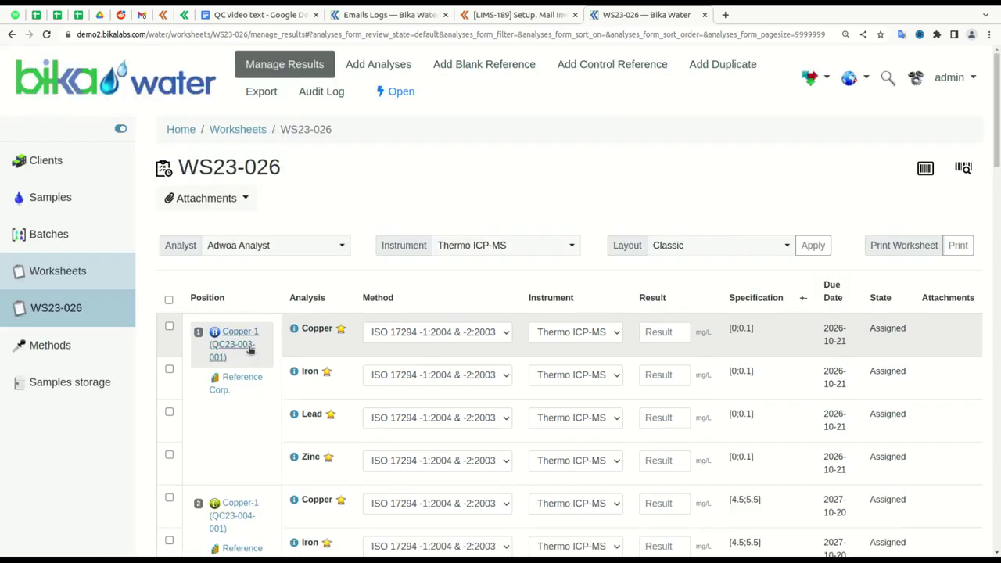
left_click(234, 515)
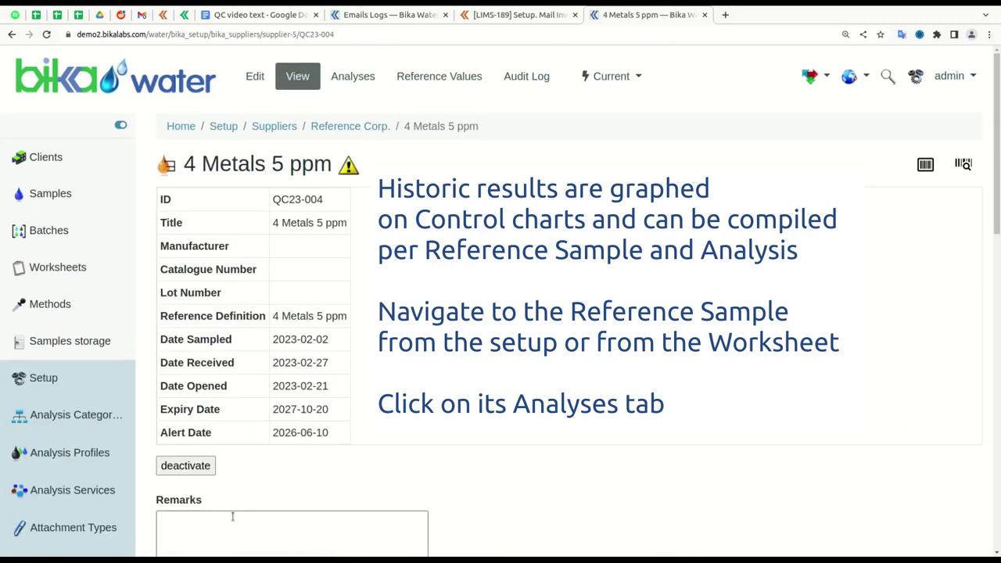